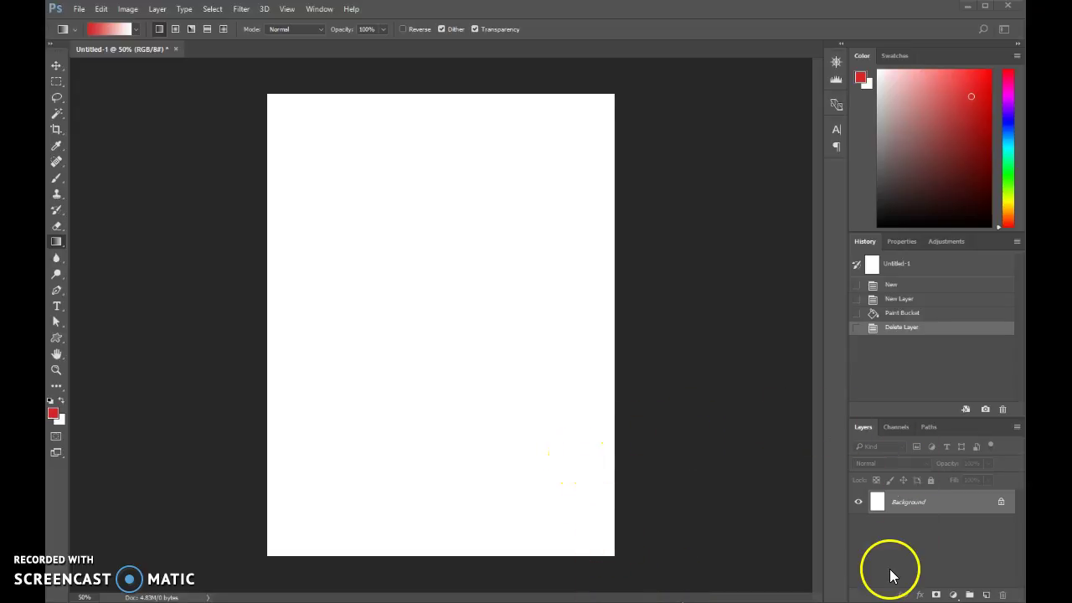
# Create a new white 7.5 × 10 inch document at 150 ppi (Untitled-2)
pyautogui.click(79, 8)
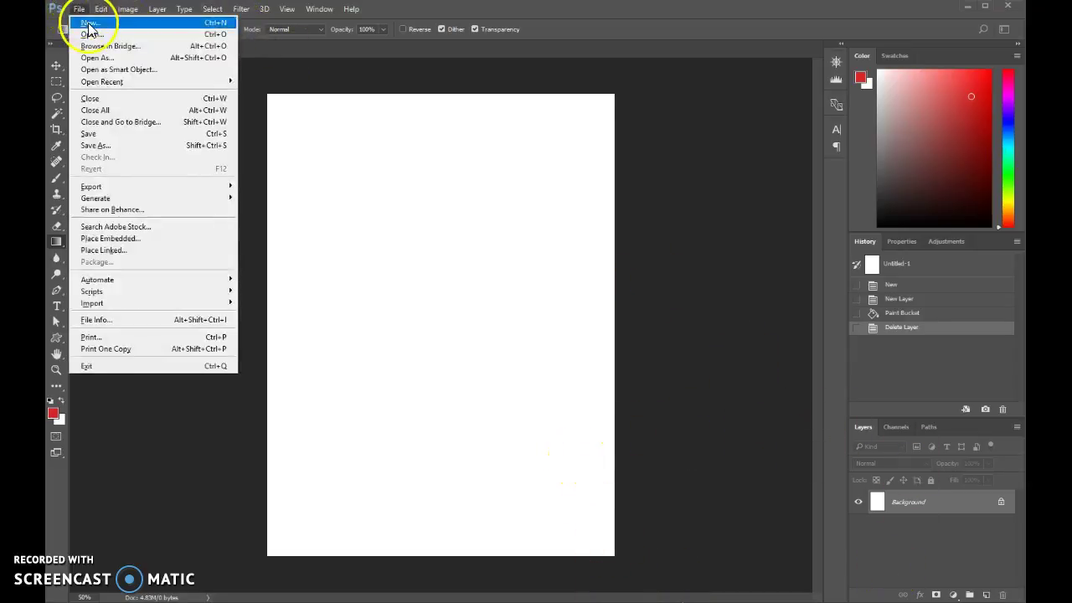
pyautogui.click(90, 24)
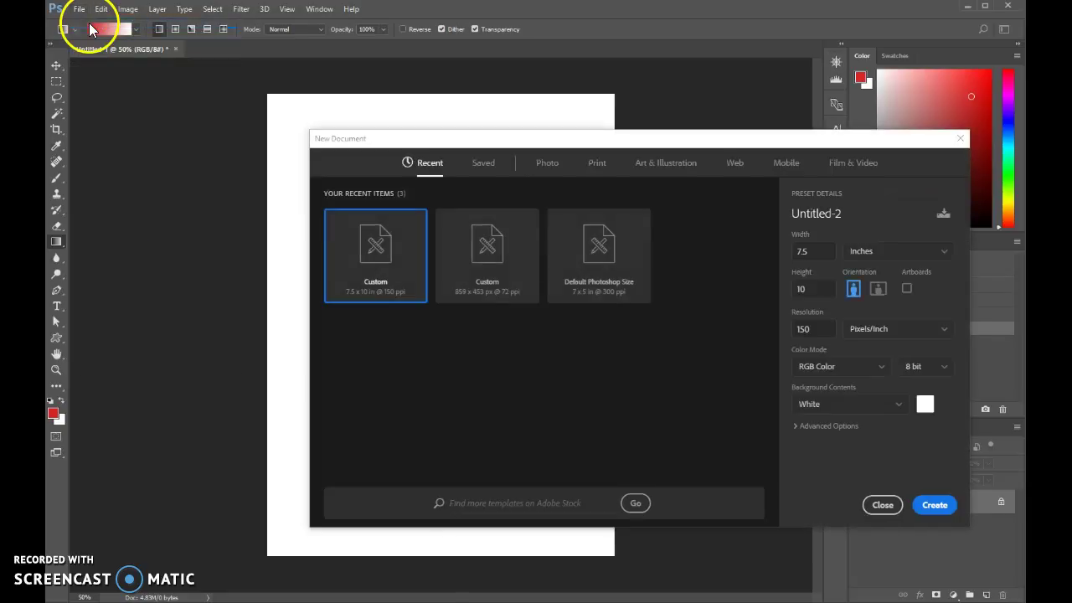
pyautogui.moveTo(666, 143); pyautogui.dragTo(474, 93)
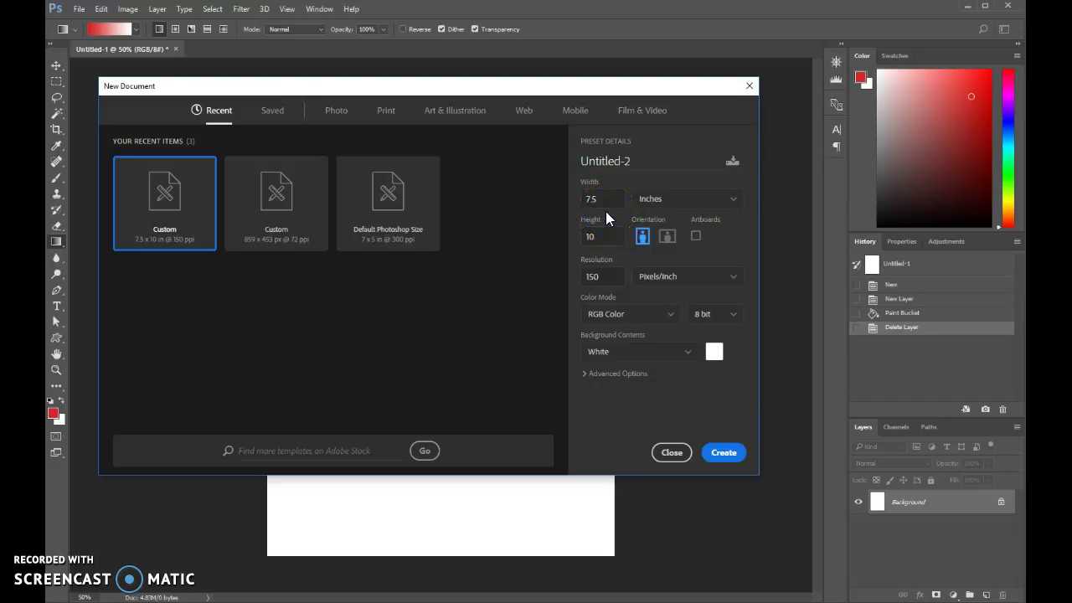
pyautogui.click(611, 239)
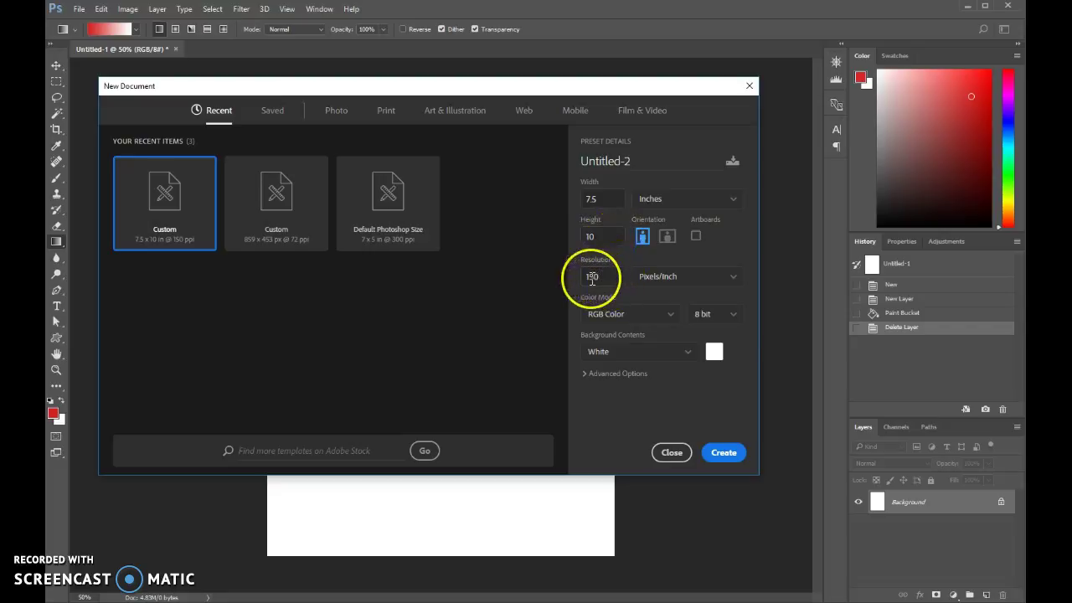
pyautogui.click(717, 457)
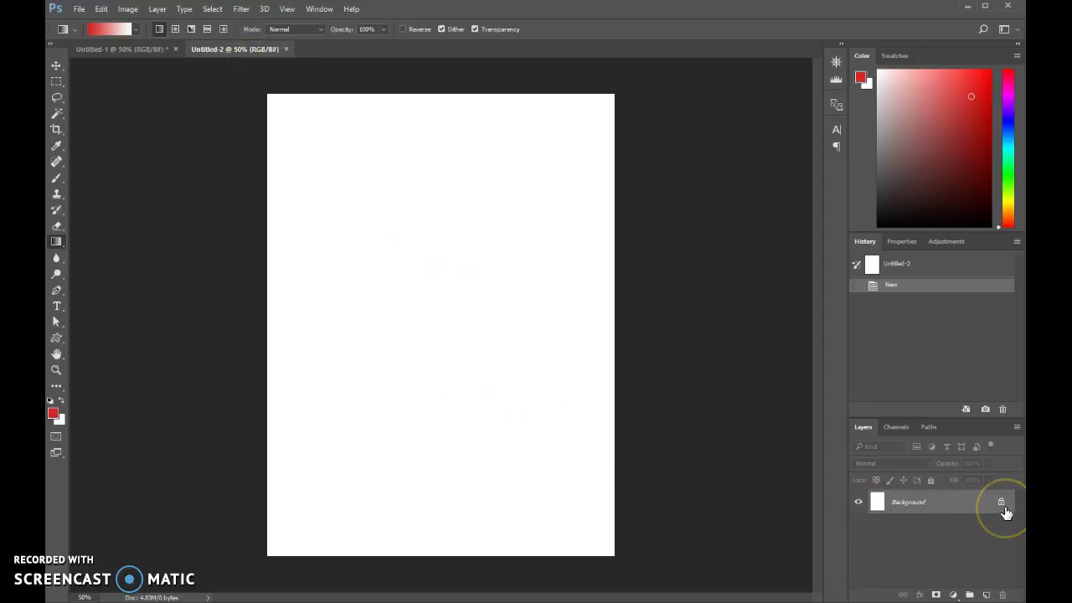
# Add an empty layer above the Background and name it 'pattern'
pyautogui.click(972, 514)
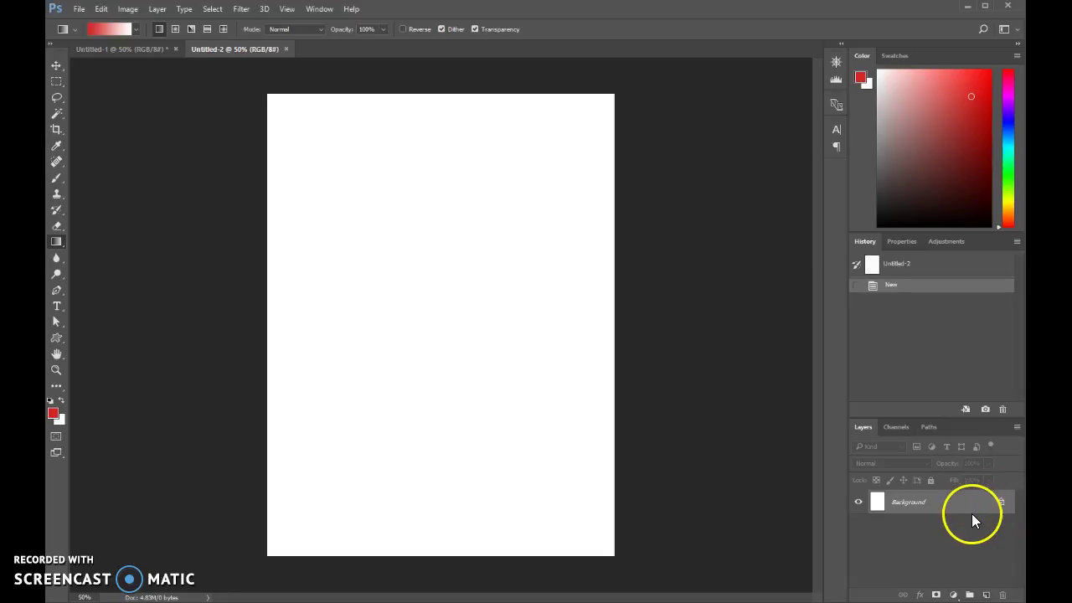
pyautogui.click(988, 596)
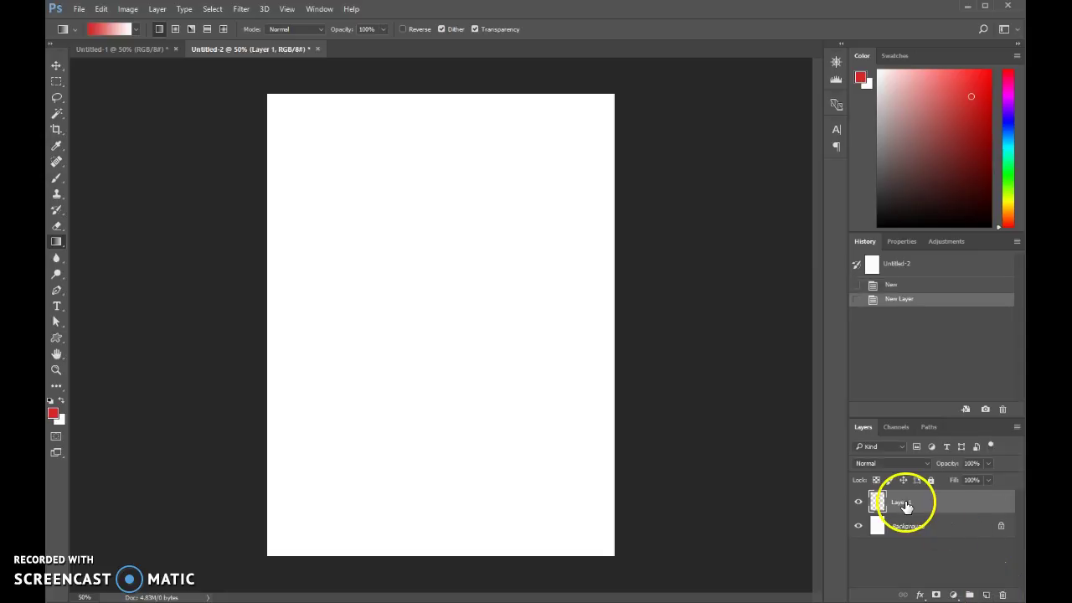
pyautogui.press('Return')
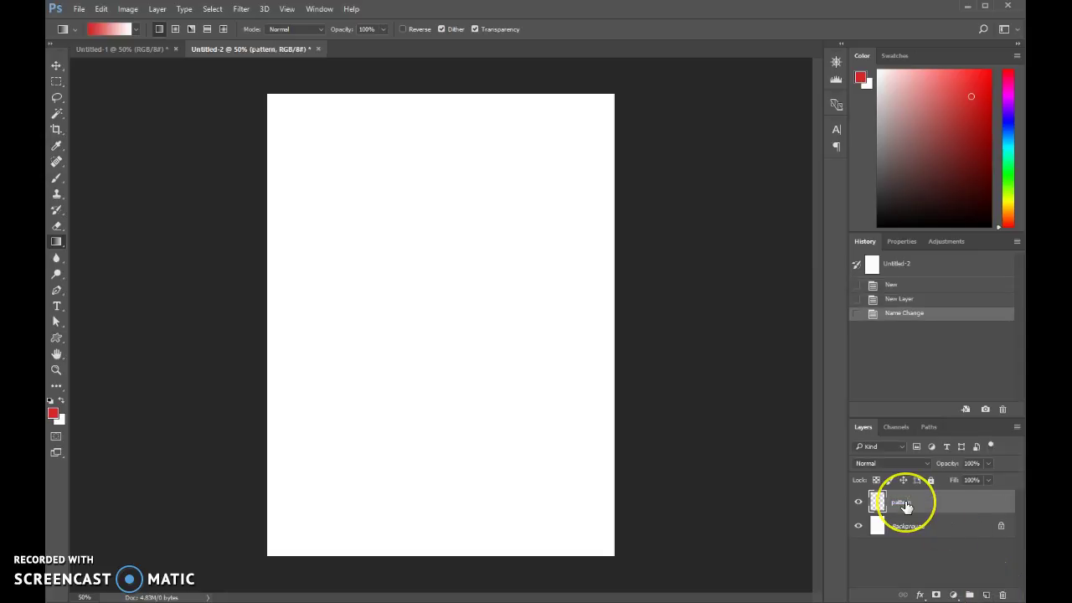
# Switch to the Paint Bucket tool and set its fill source to Pattern
pyautogui.rightClick(57, 241)
pyautogui.click(109, 240)
pyautogui.rightClick(65, 241)
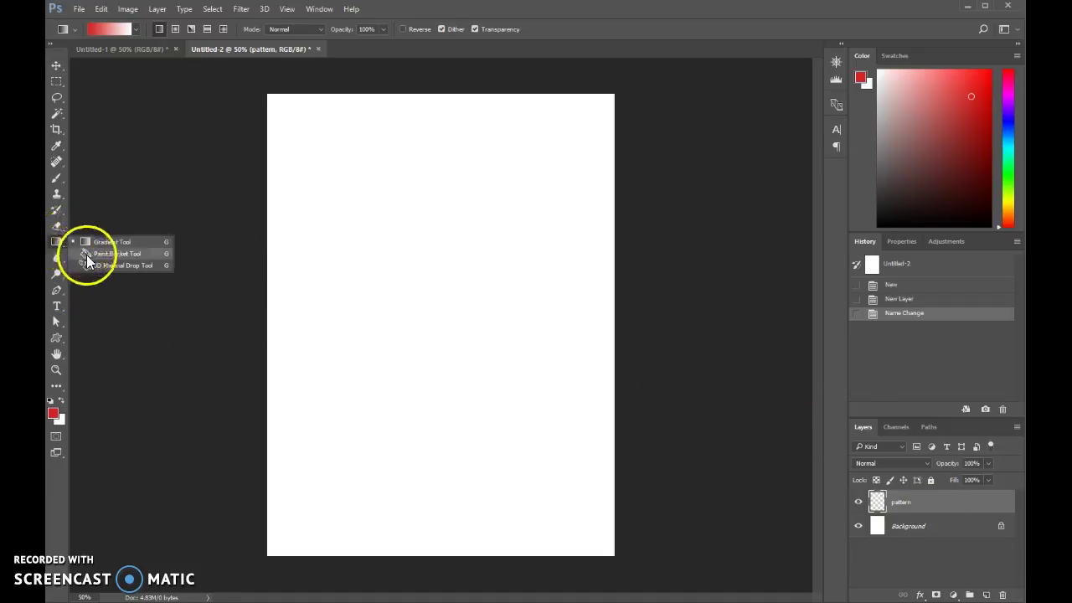
pyautogui.click(86, 255)
pyautogui.click(132, 29)
pyautogui.click(126, 39)
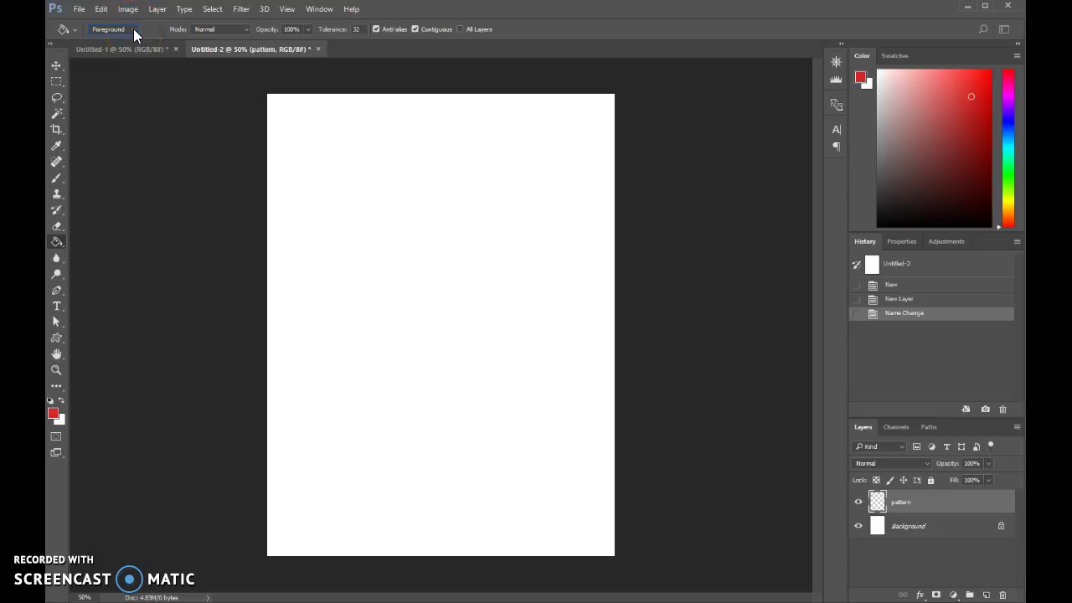
pyautogui.click(134, 29)
pyautogui.click(126, 46)
# Replace the current patterns with the Erodible Textures set
pyautogui.click(163, 29)
pyautogui.click(164, 29)
pyautogui.click(164, 29)
pyautogui.click(219, 52)
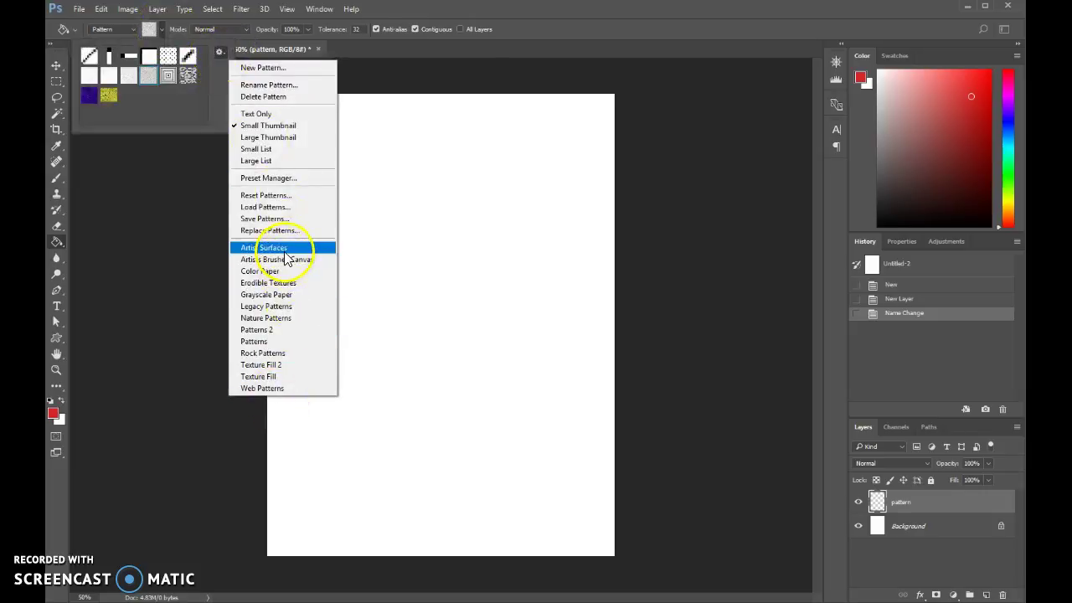
pyautogui.click(264, 282)
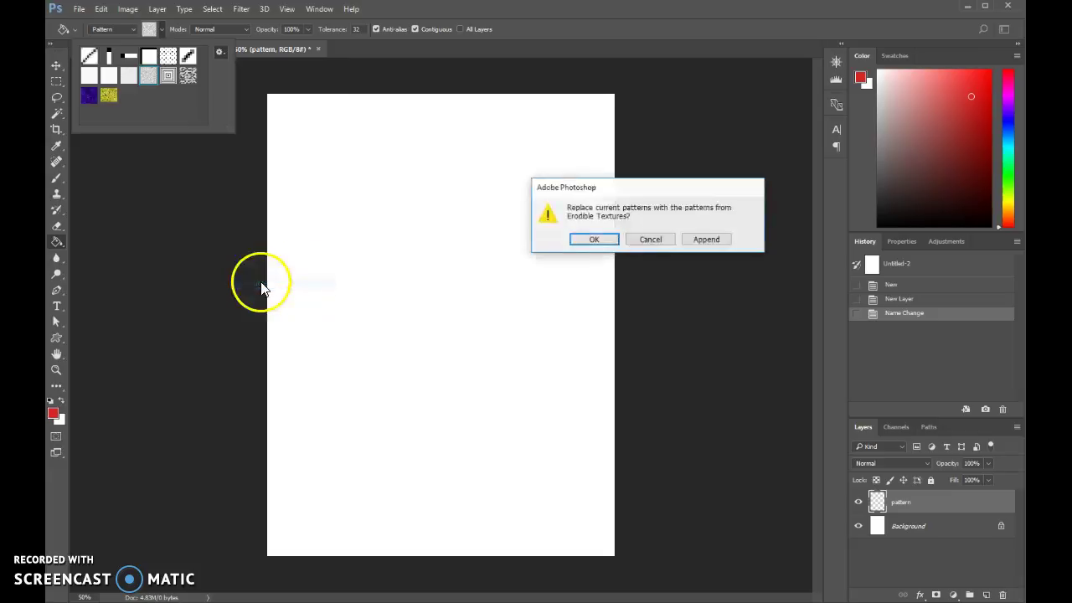
pyautogui.click(611, 243)
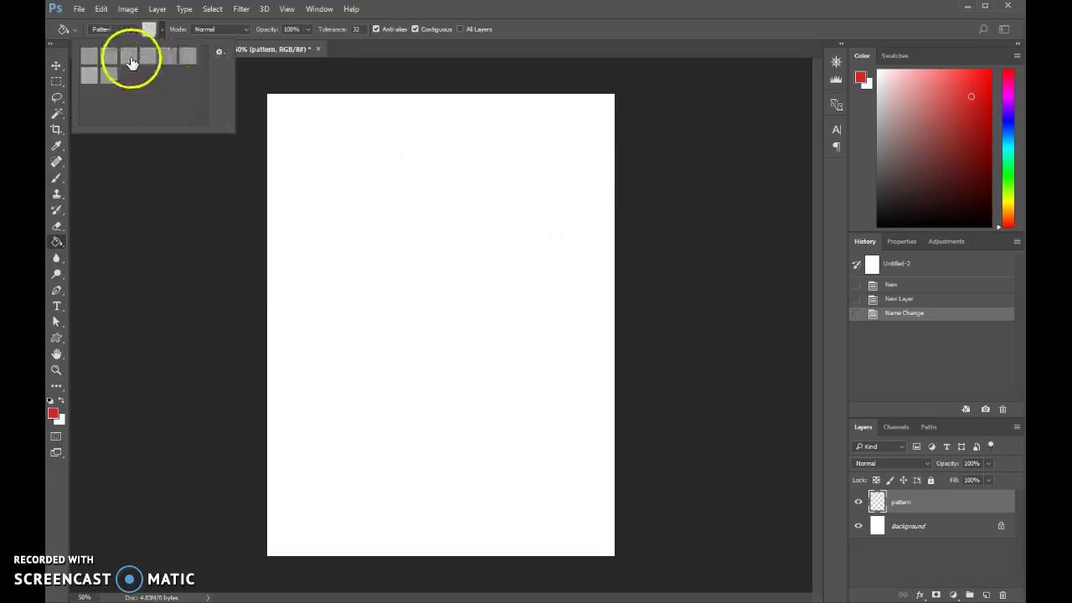
# Reopen the pattern picker's list of pattern sets to choose Color Paper
pyautogui.click(163, 33)
pyautogui.click(163, 32)
pyautogui.click(220, 52)
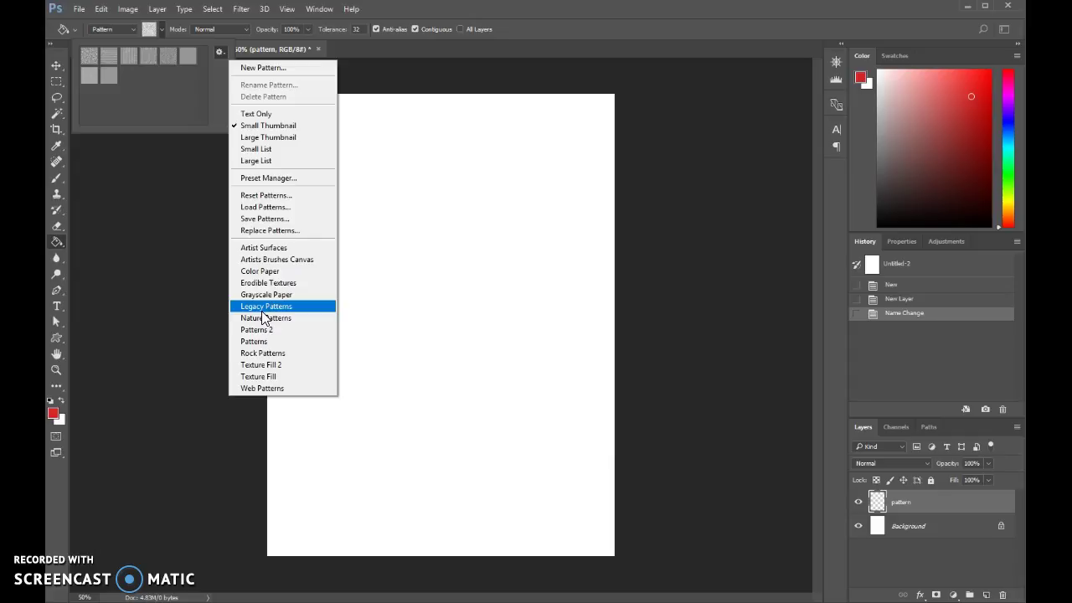
# Replace the patterns with Color Paper and fill the page with the tan paper swatch
pyautogui.click(268, 270)
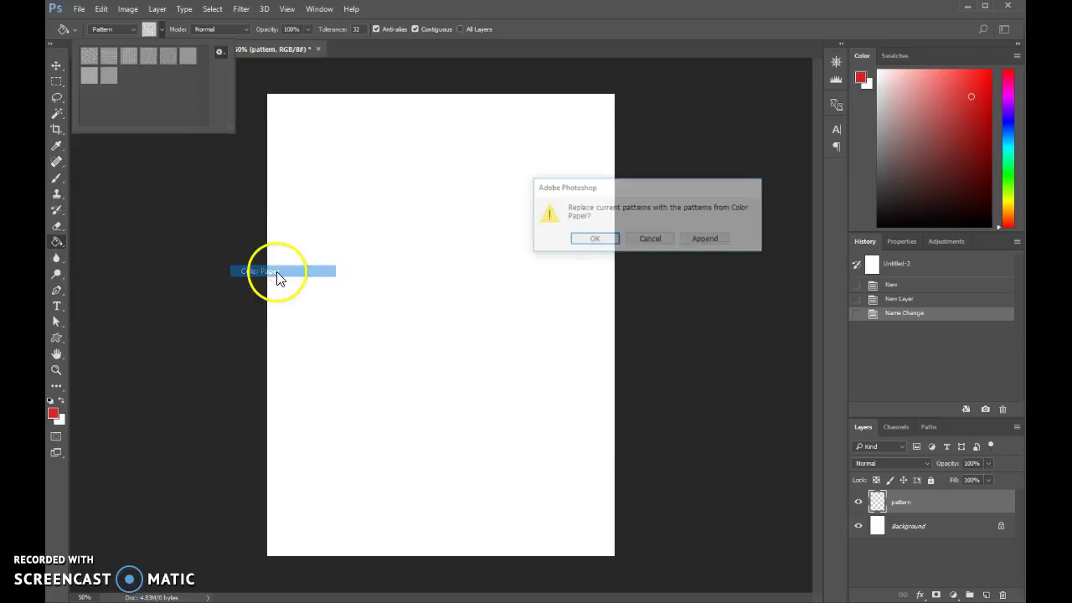
pyautogui.click(581, 237)
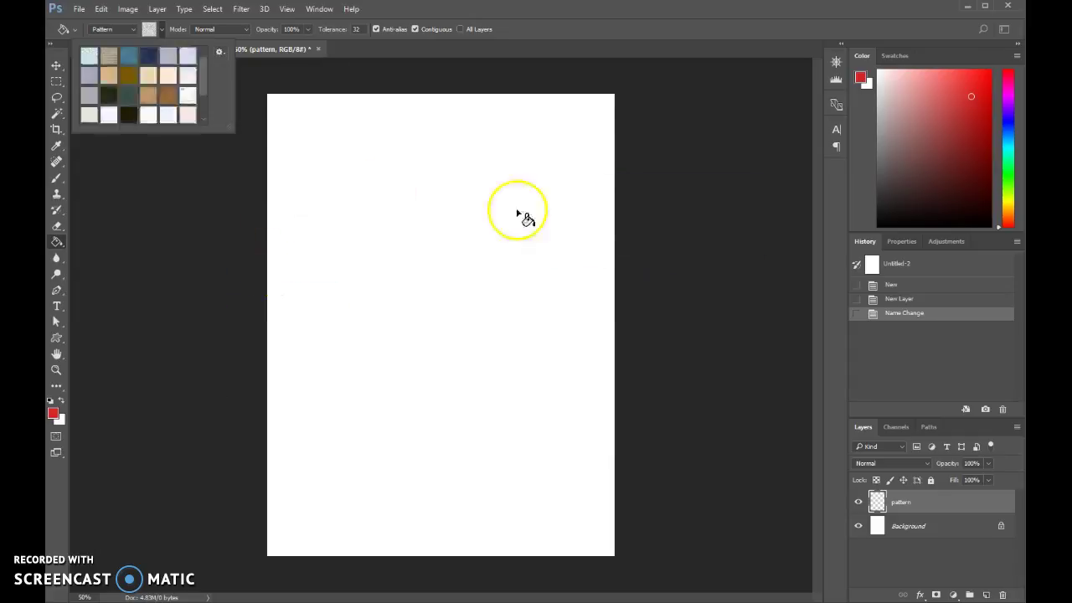
pyautogui.click(149, 101)
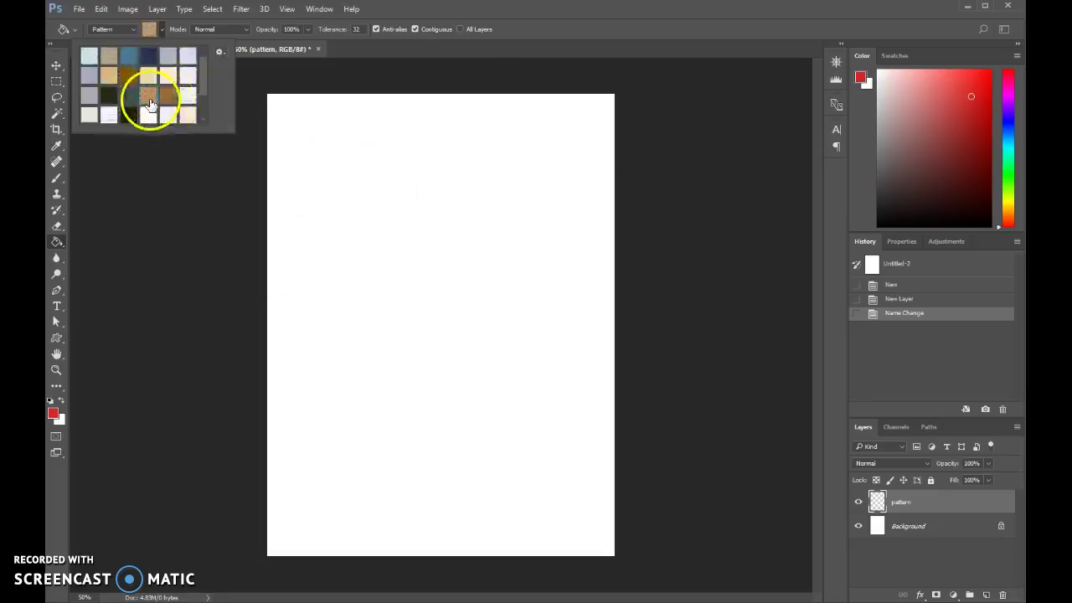
pyautogui.doubleClick(151, 106)
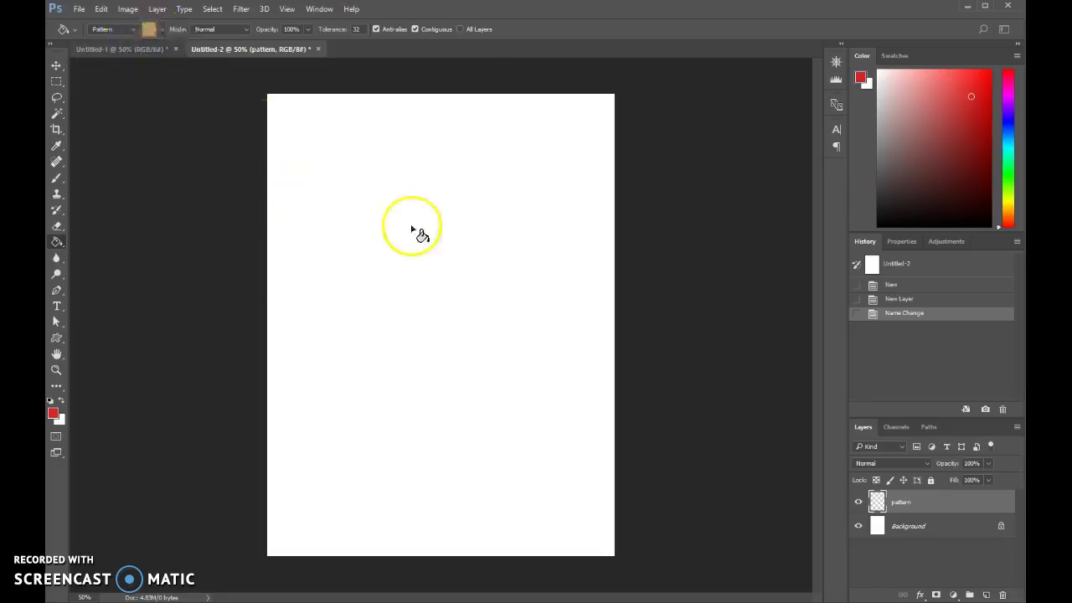
pyautogui.click(410, 281)
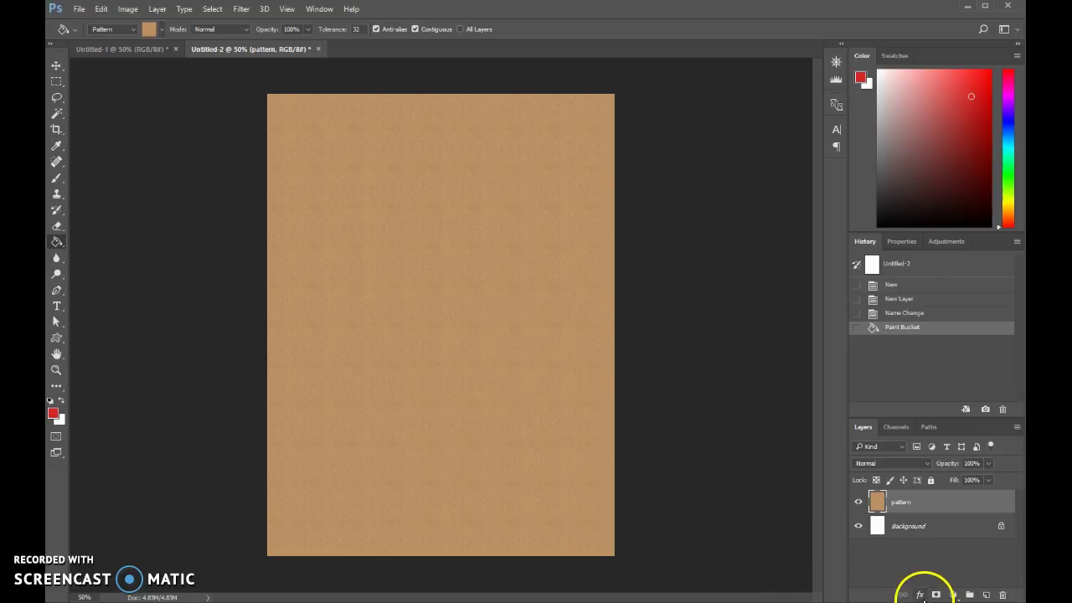
# Add a Gradient Overlay layer style to the pattern layer from the fx menu
pyautogui.click(921, 595)
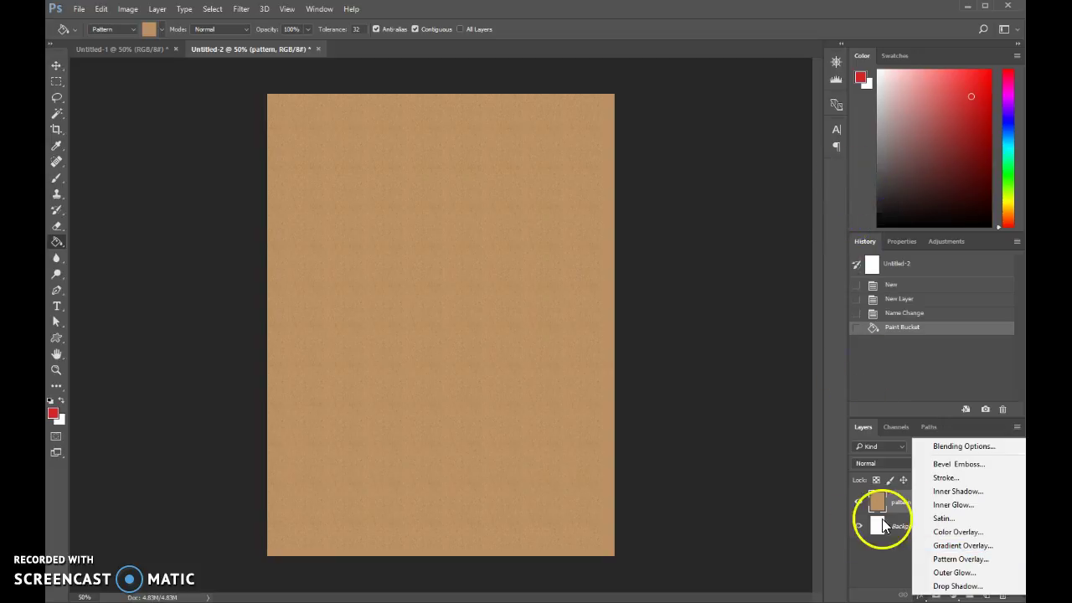
pyautogui.click(965, 546)
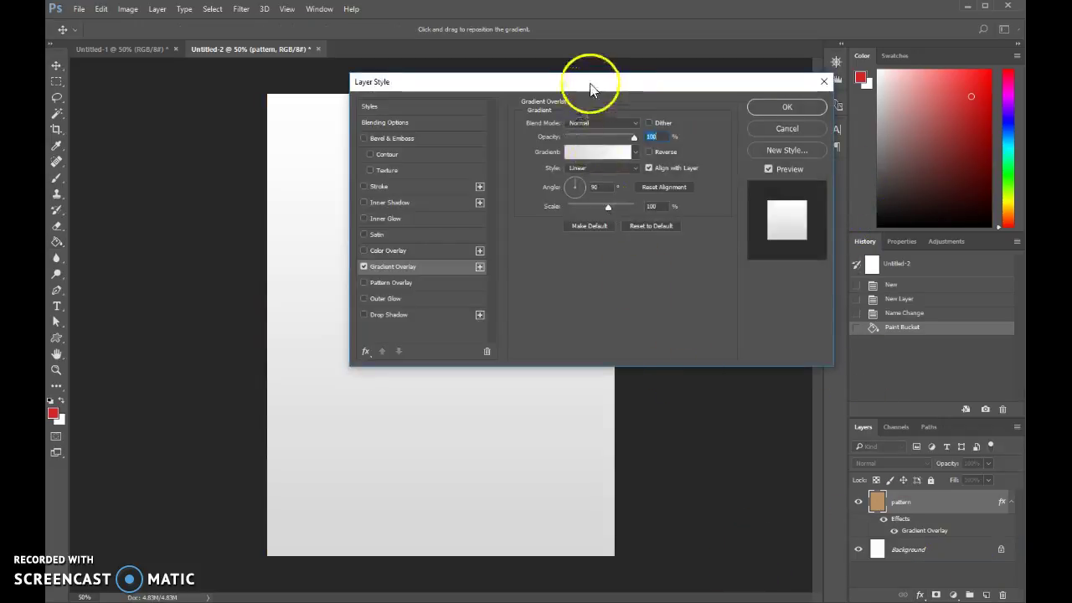
pyautogui.moveTo(592, 91); pyautogui.dragTo(441, 225)
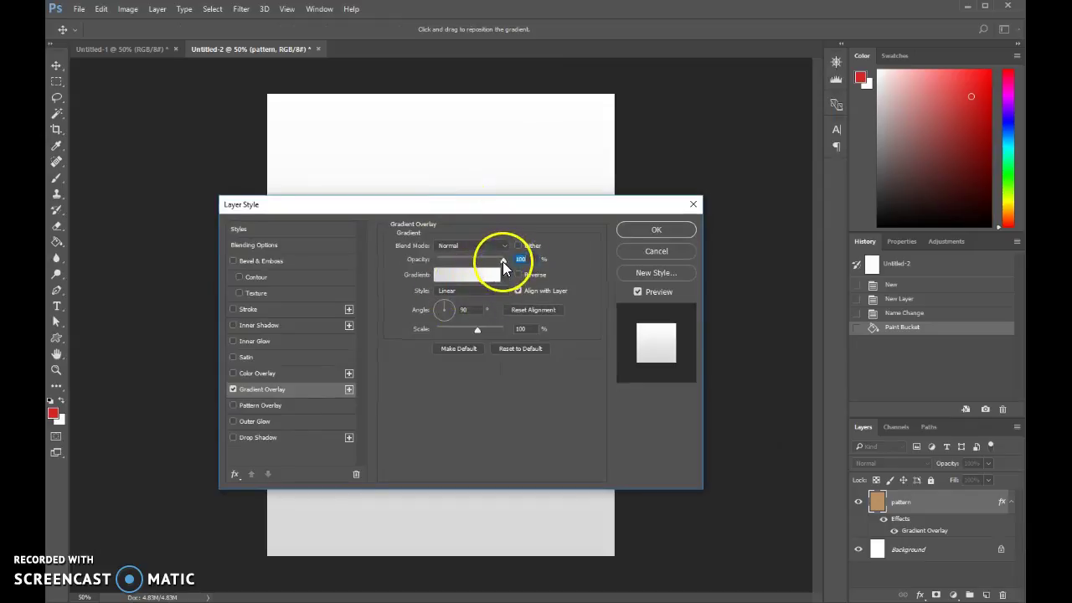
pyautogui.moveTo(503, 261)
pyautogui.mouseDown()
pyautogui.moveTo(467, 261)
pyautogui.moveTo(503, 260)
pyautogui.mouseUp()
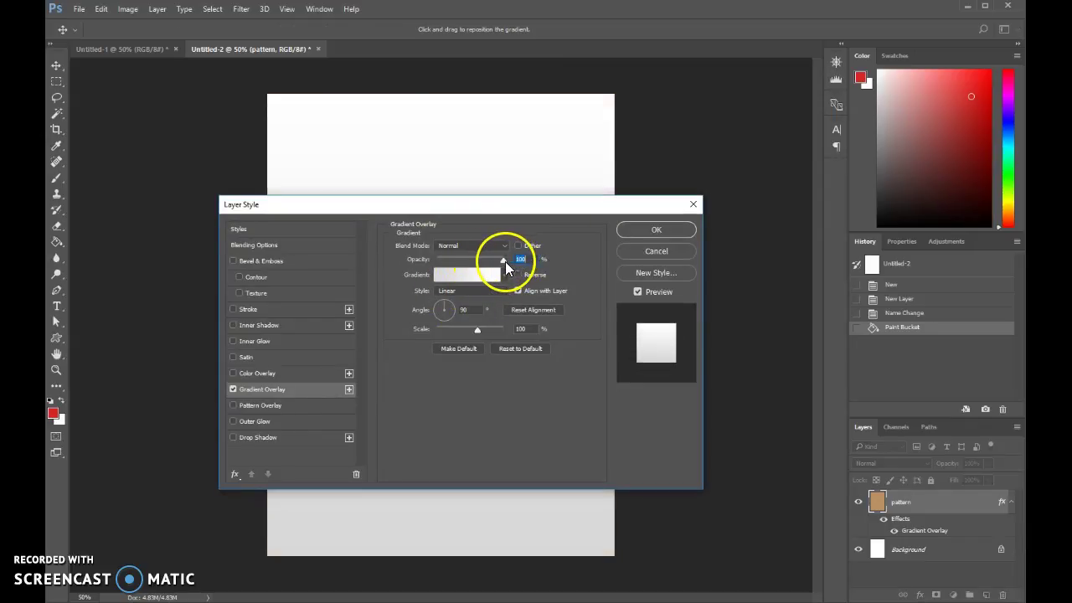
pyautogui.moveTo(517, 204); pyautogui.dragTo(663, 89)
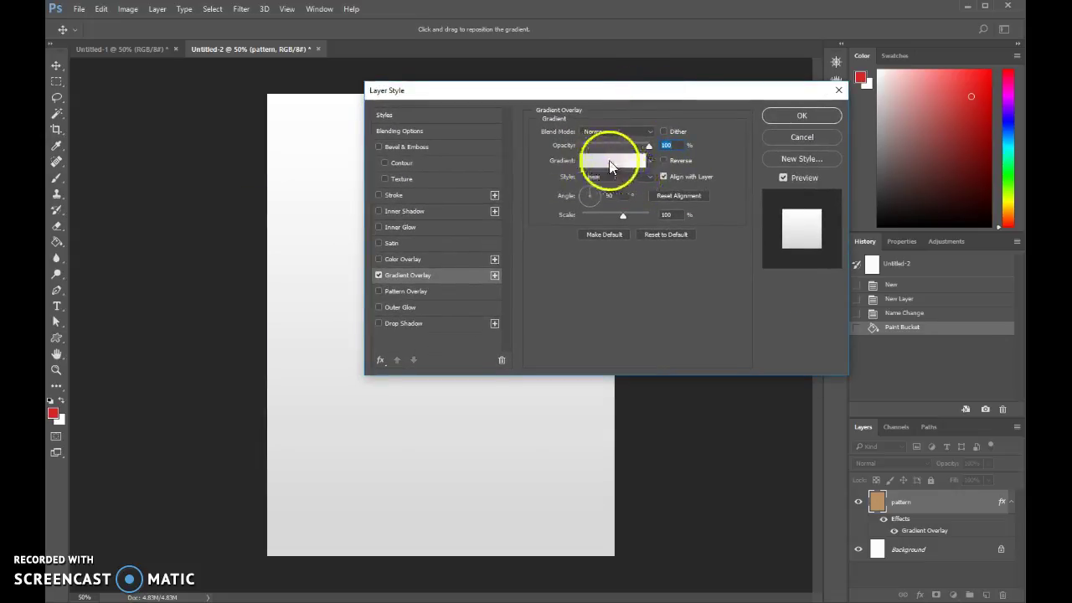
# Open the overlay gradient and apply the Foreground to Transparent preset
pyautogui.click(604, 160)
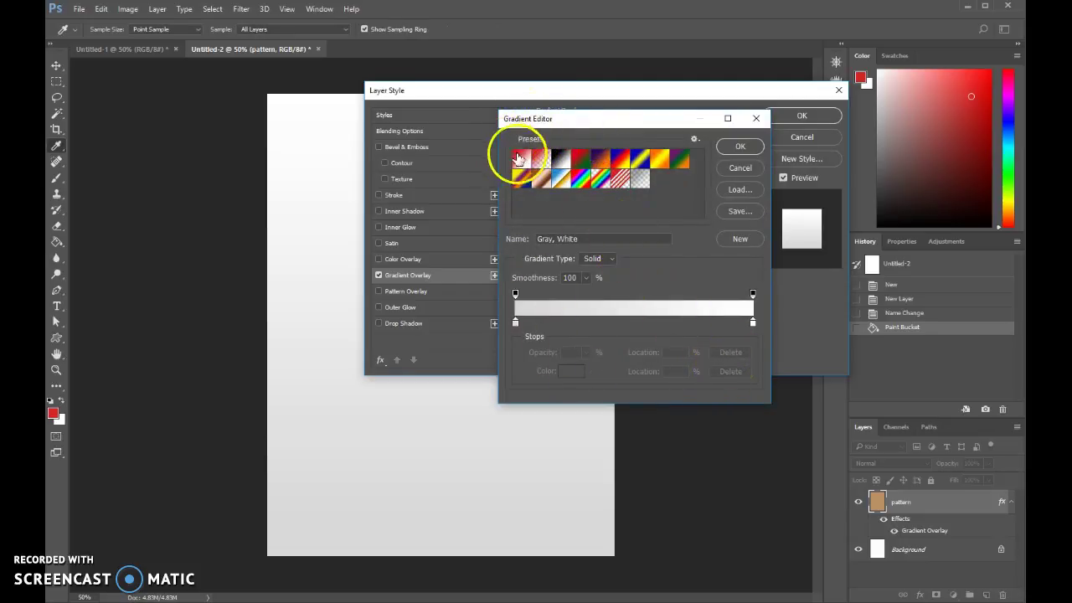
pyautogui.click(521, 159)
pyautogui.click(539, 160)
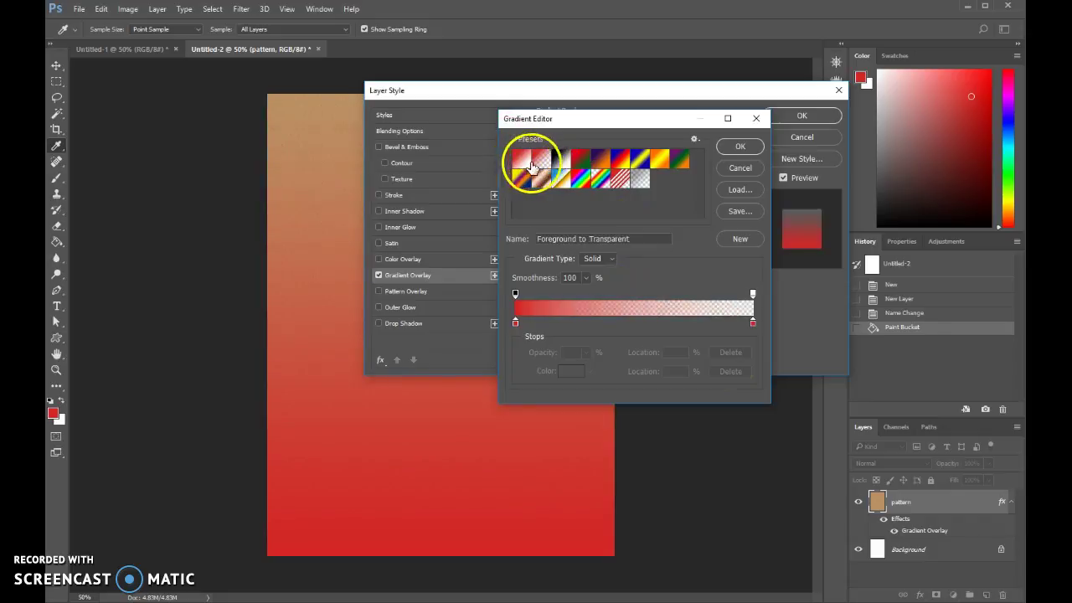
pyautogui.click(520, 160)
pyautogui.click(542, 164)
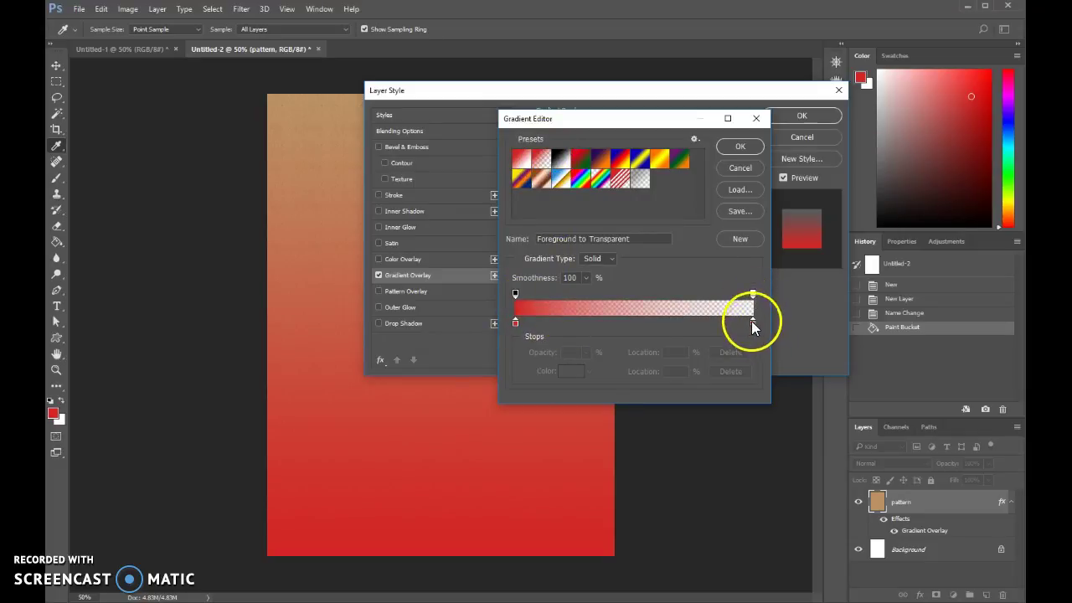
# Check the red end stop at 100% and its 0% opacity, then select the starting colour stop
pyautogui.click(752, 323)
pyautogui.click(754, 324)
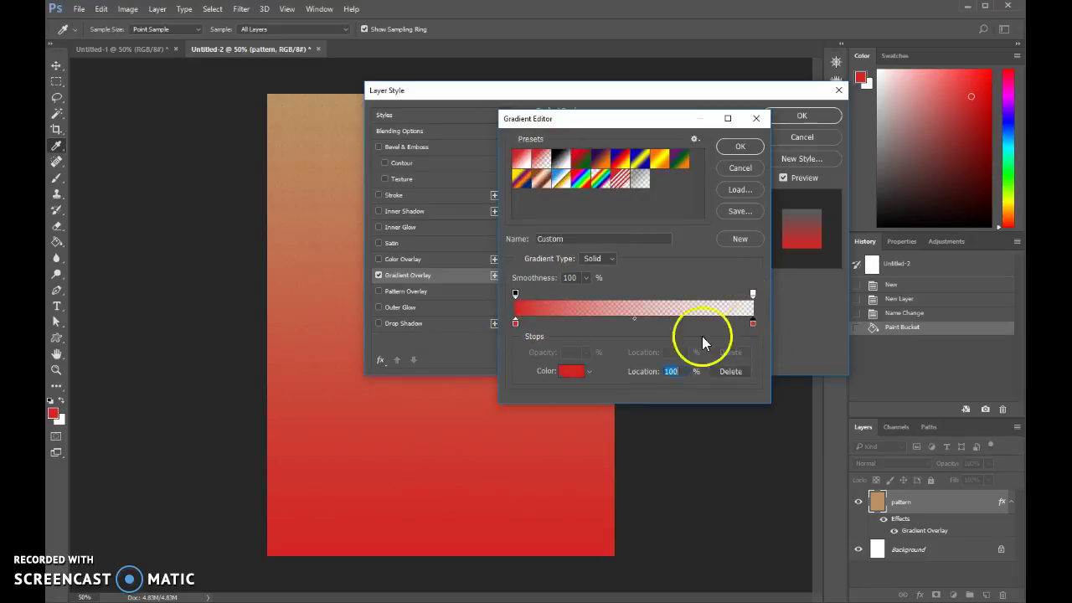
pyautogui.click(754, 293)
pyautogui.click(577, 353)
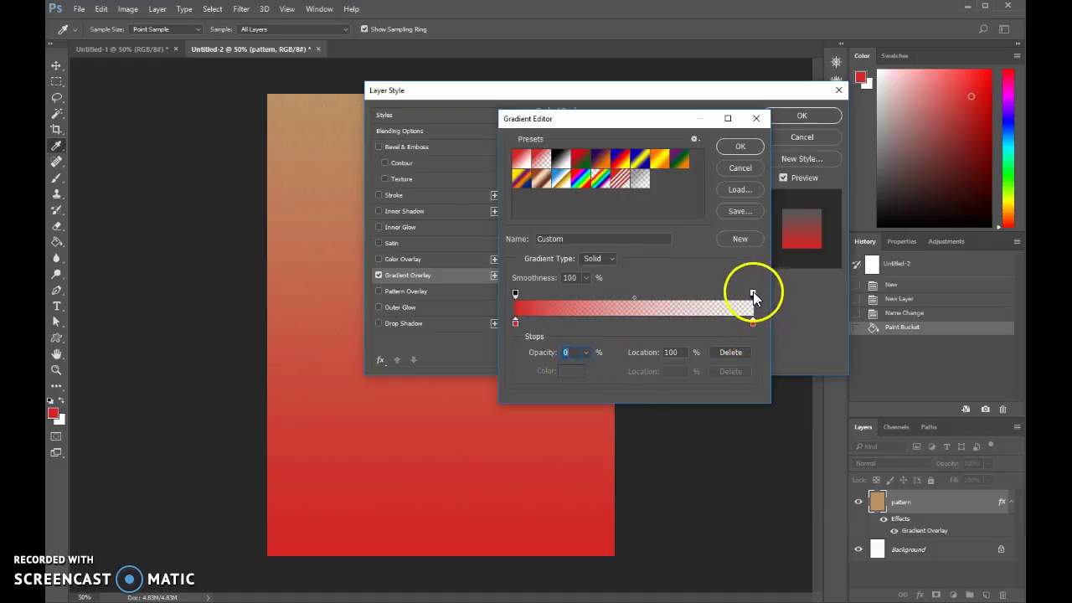
pyautogui.click(515, 322)
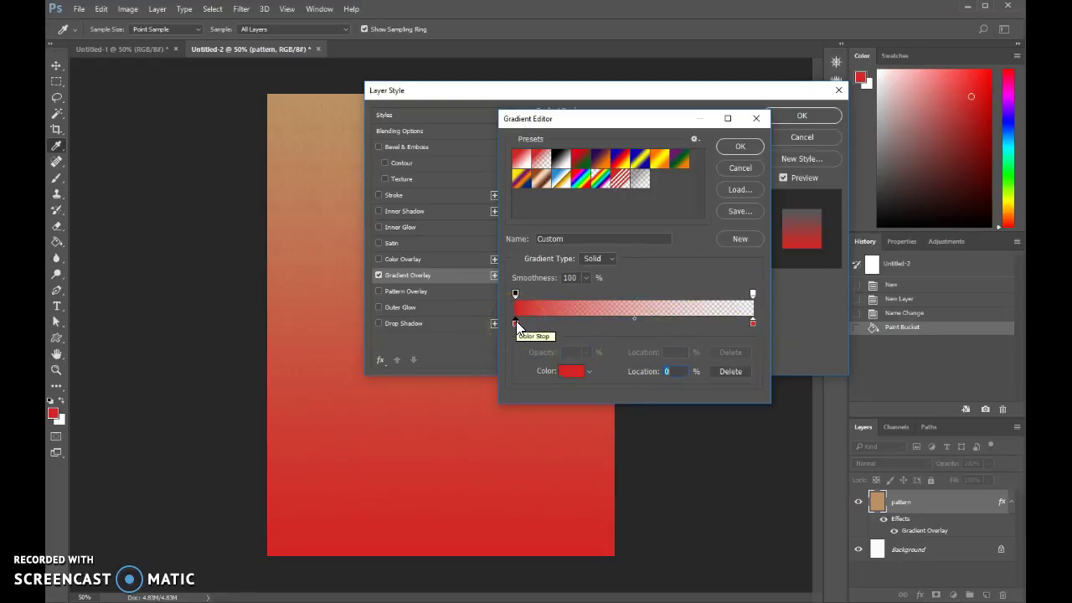
# Set the gradient's starting stop colour to a near-black brown (#180e02)
pyautogui.click(571, 371)
pyautogui.click(646, 287)
pyautogui.moveTo(646, 291); pyautogui.dragTo(644, 308)
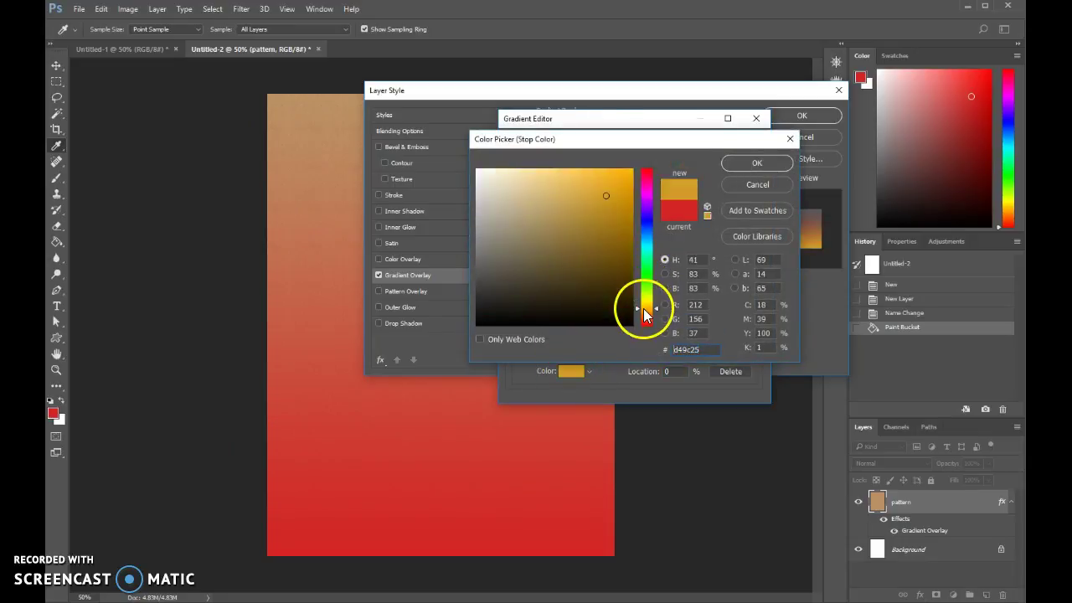
pyautogui.click(623, 300)
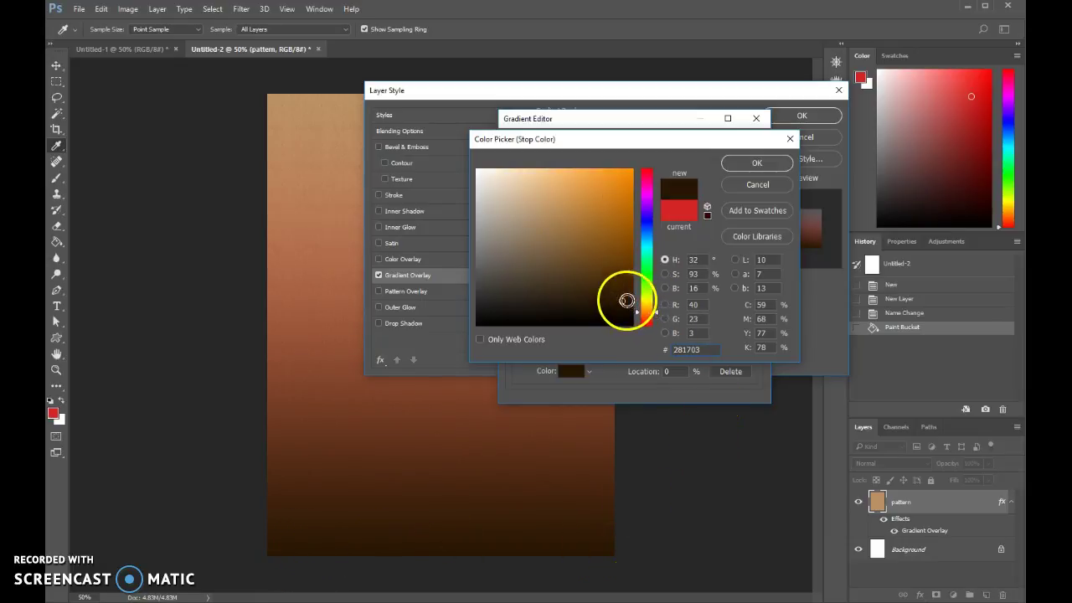
pyautogui.click(624, 304)
pyautogui.moveTo(624, 303); pyautogui.dragTo(622, 311)
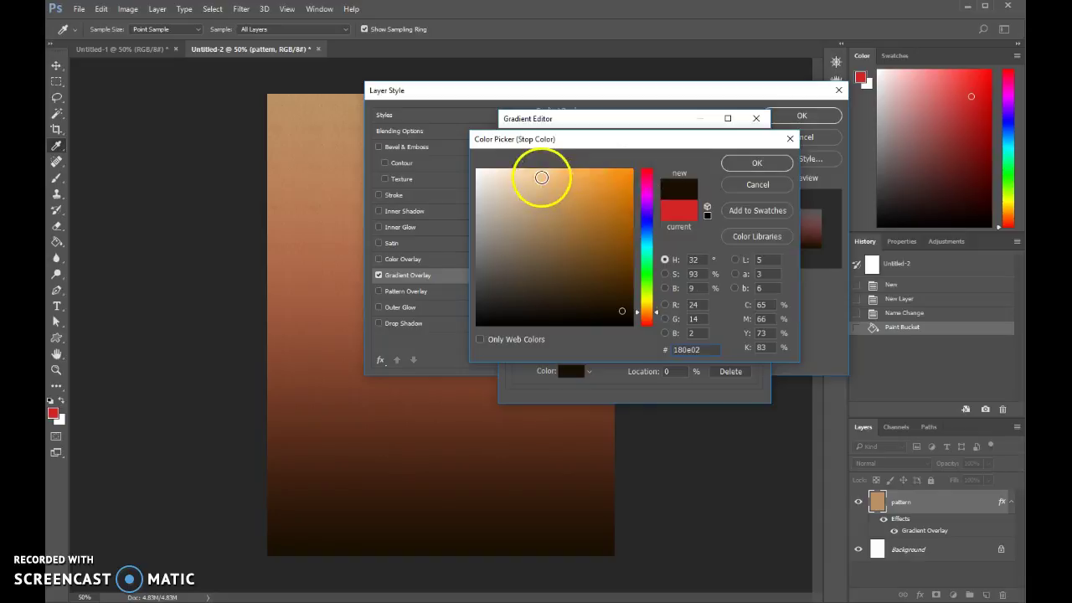
pyautogui.click(752, 167)
pyautogui.moveTo(651, 116); pyautogui.dragTo(870, 123)
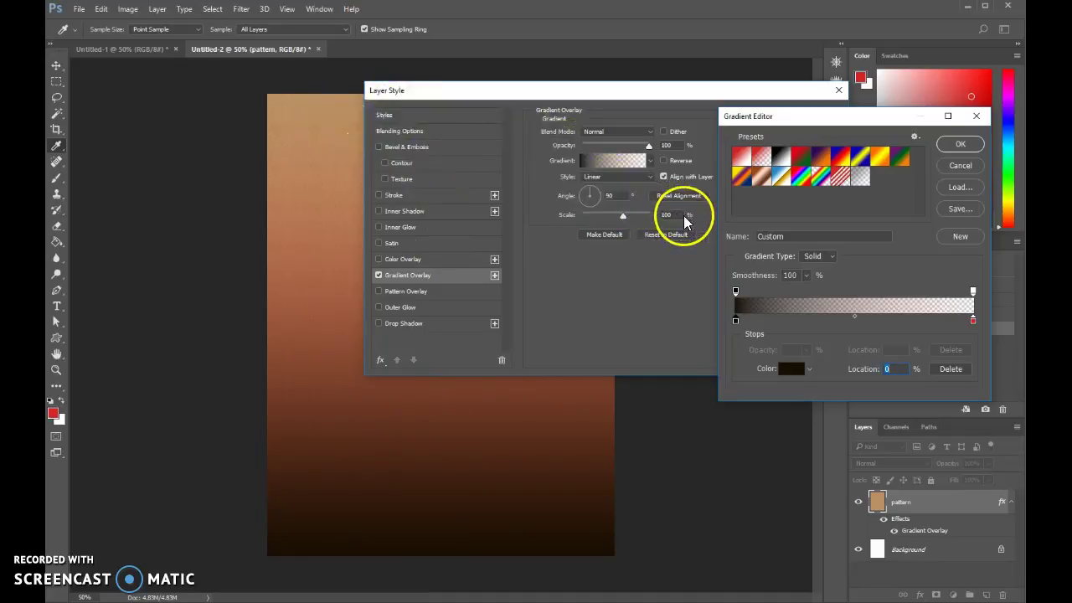
# Accept the brown gradient, set the overlay style to Radial, and nudge its centre slightly down
pyautogui.click(957, 145)
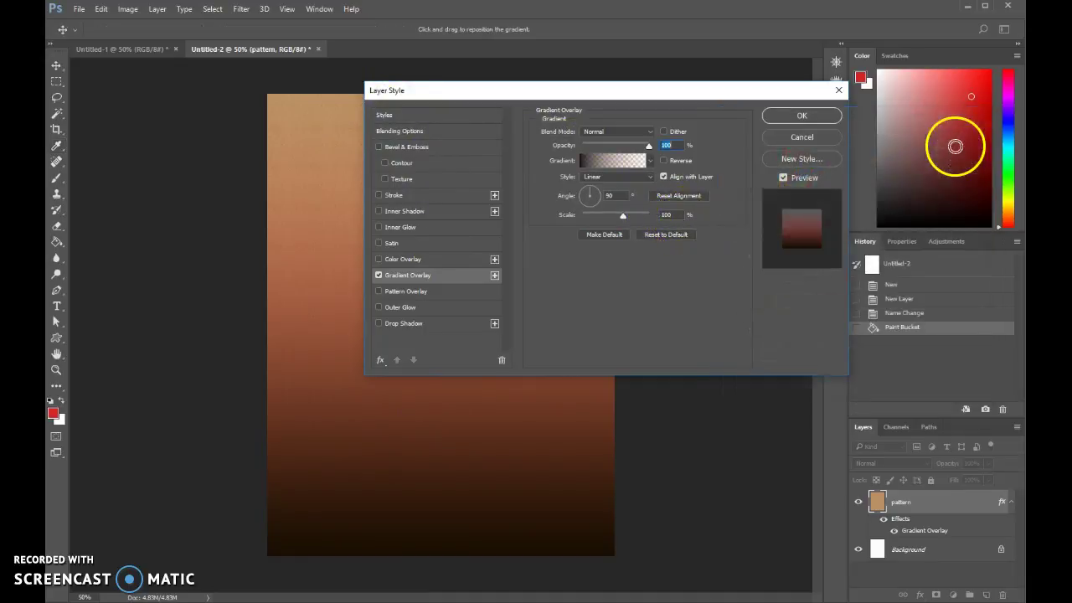
pyautogui.moveTo(668, 90); pyautogui.dragTo(536, 215)
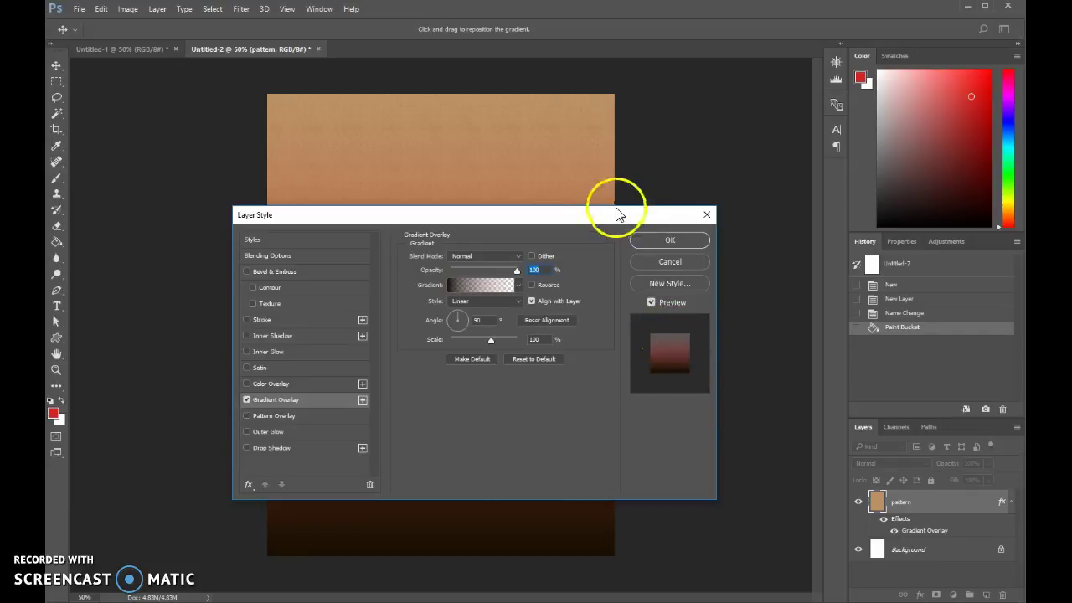
pyautogui.moveTo(611, 216); pyautogui.dragTo(758, 144)
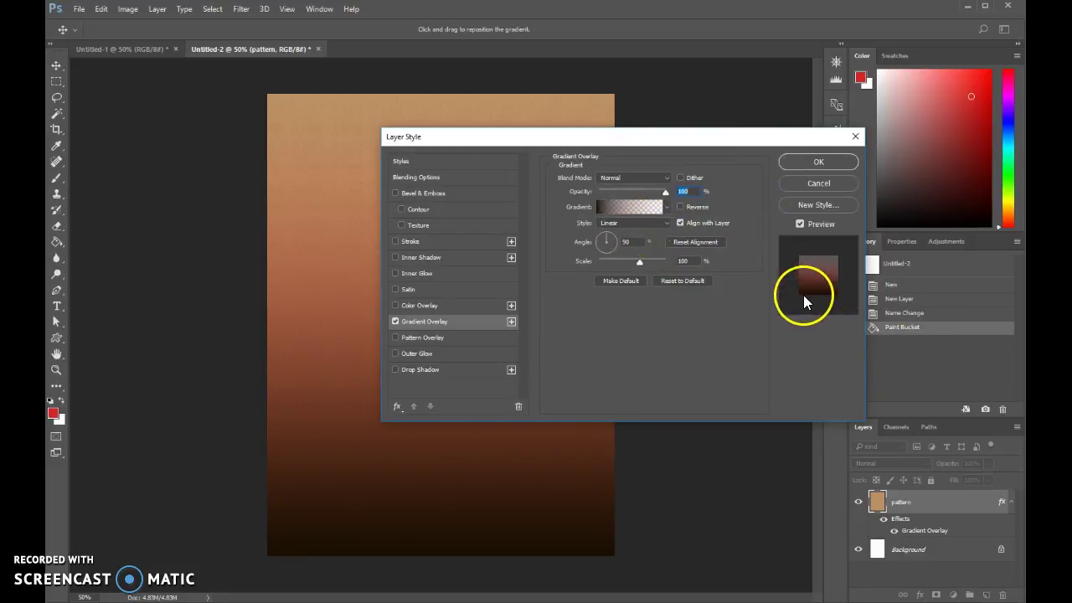
pyautogui.click(635, 223)
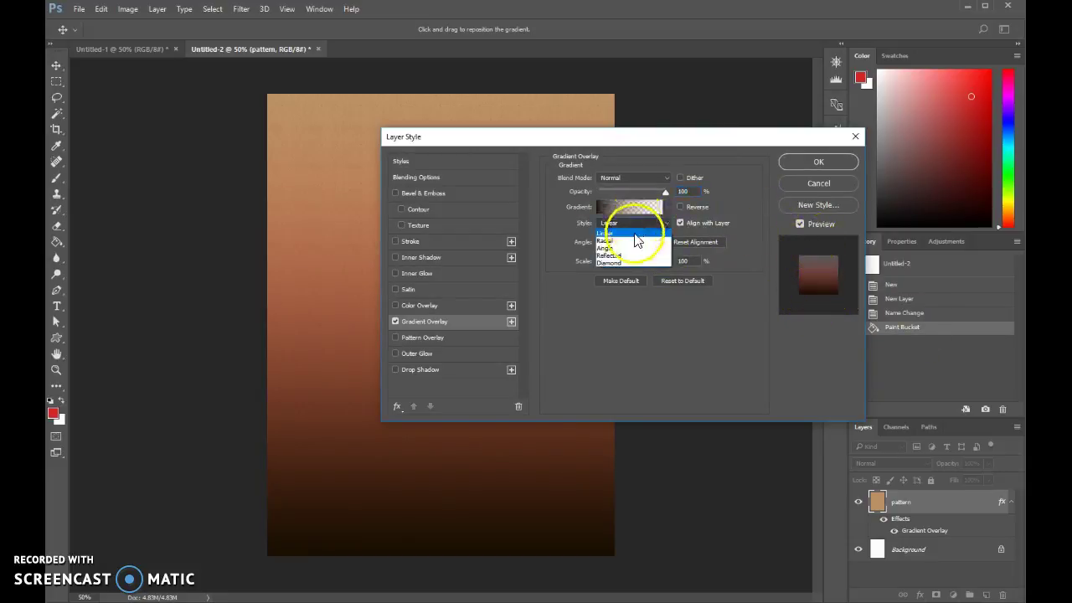
pyautogui.click(631, 239)
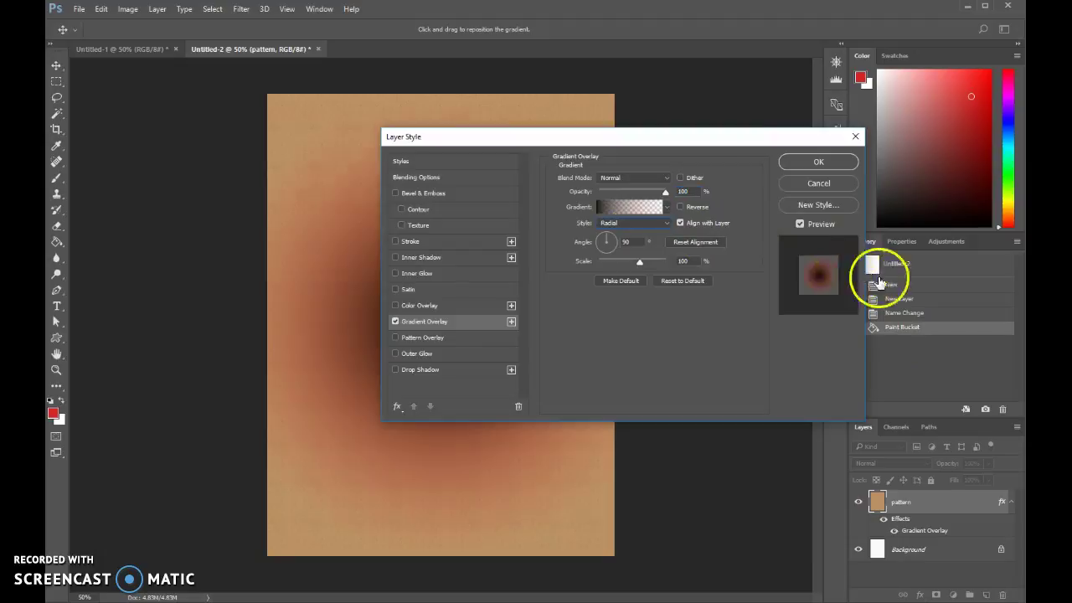
pyautogui.moveTo(744, 143); pyautogui.dragTo(889, 79)
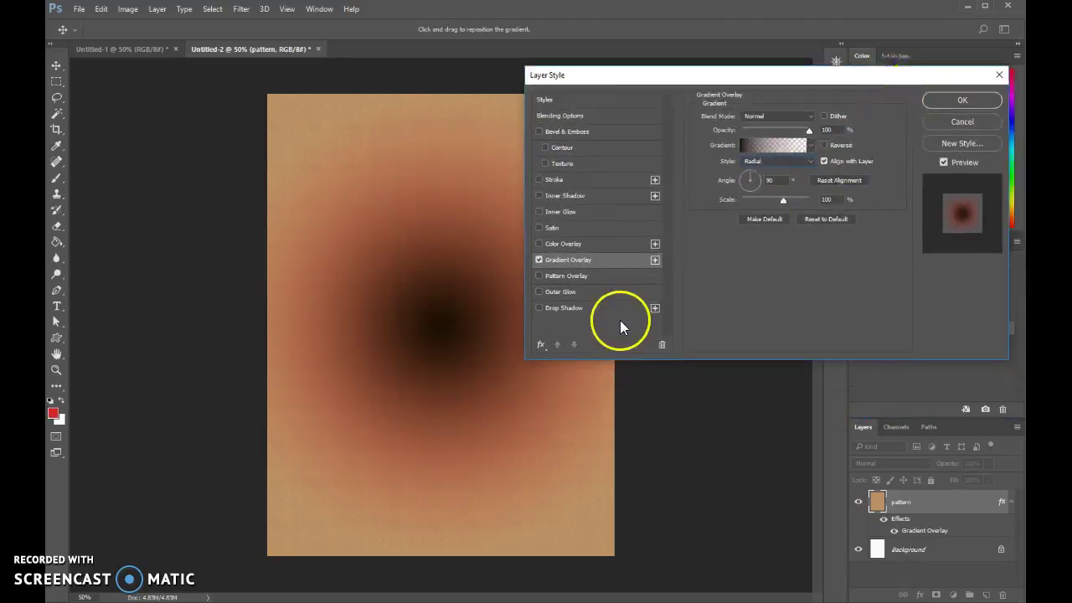
pyautogui.moveTo(440, 312); pyautogui.dragTo(442, 324)
# Cancel the reopened Gradient Editor and tick Reverse so the page edges darken to brown
pyautogui.click(767, 142)
pyautogui.click(737, 322)
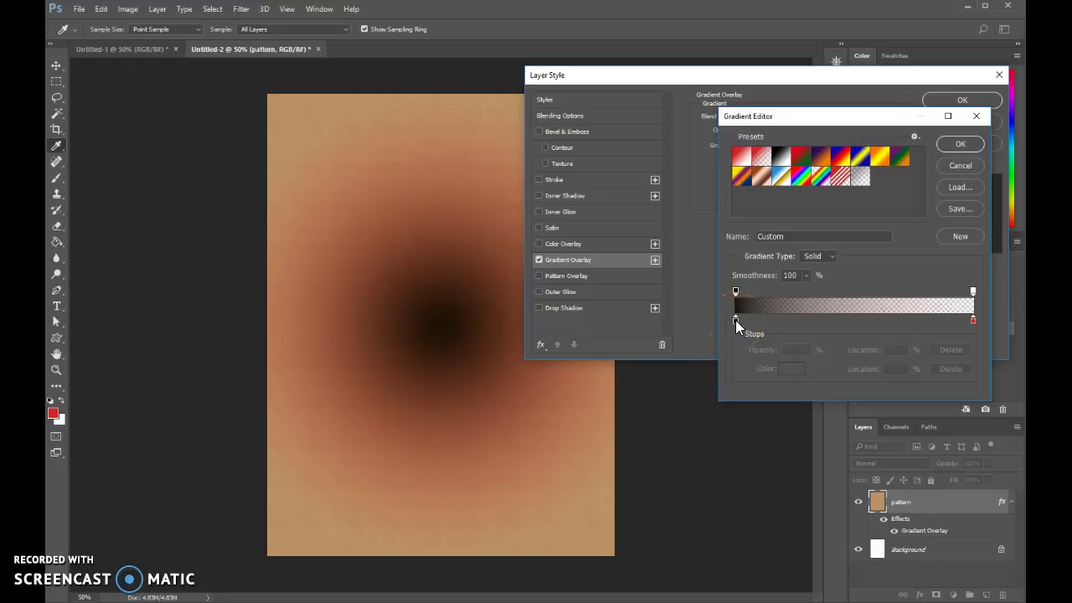
pyautogui.click(809, 301)
pyautogui.click(985, 317)
pyautogui.click(956, 163)
pyautogui.click(827, 147)
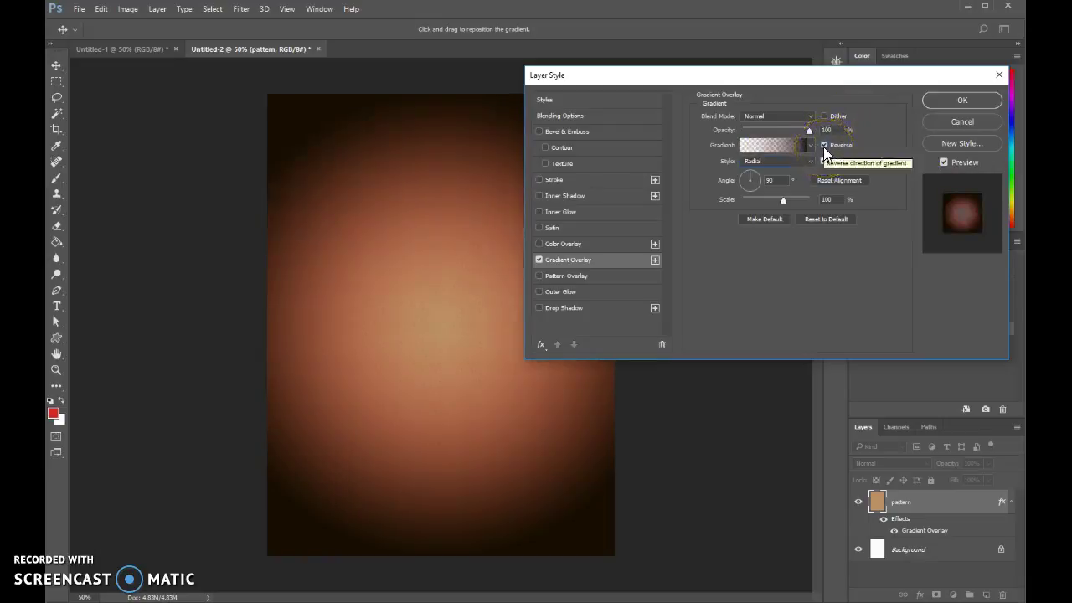
# Set the Gradient Overlay opacity to 68% and its scale to about 113%
pyautogui.moveTo(754, 81); pyautogui.dragTo(793, 80)
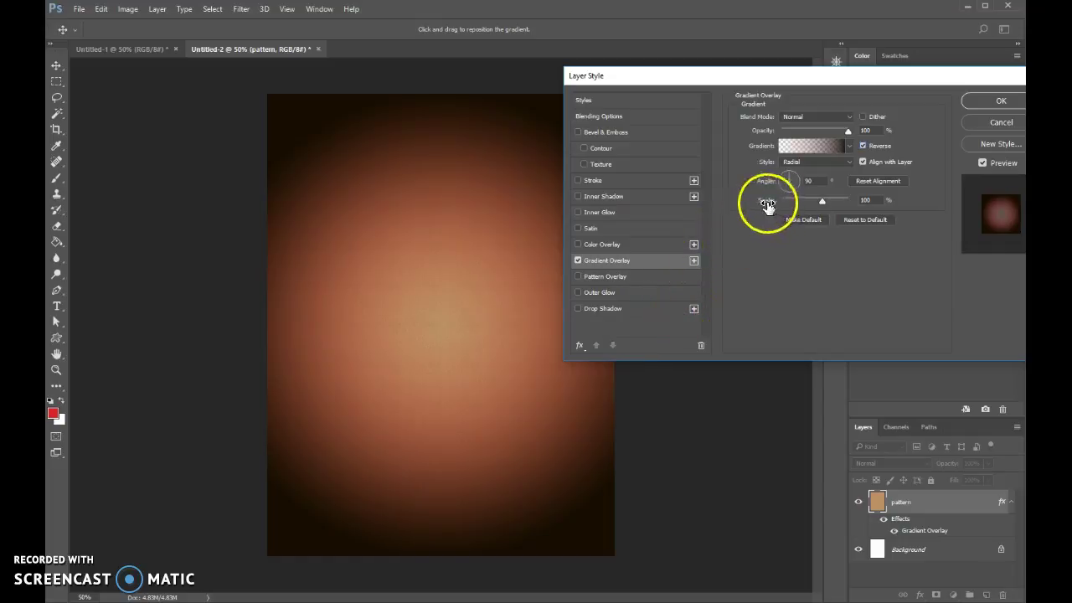
pyautogui.moveTo(823, 202)
pyautogui.mouseDown()
pyautogui.moveTo(796, 202)
pyautogui.moveTo(835, 207)
pyautogui.mouseUp()
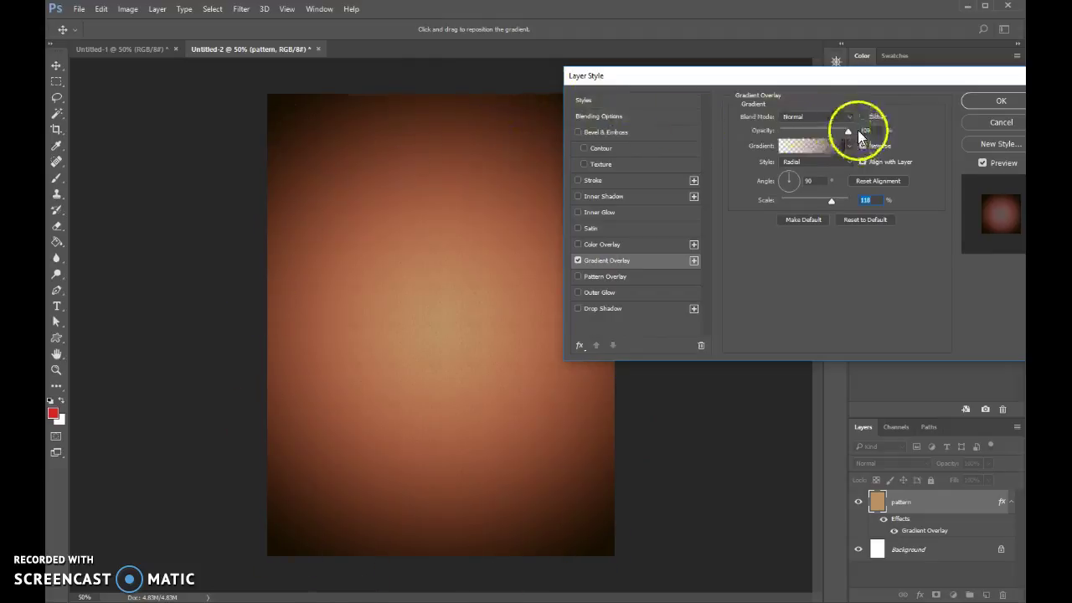
pyautogui.moveTo(844, 132)
pyautogui.mouseDown()
pyautogui.moveTo(813, 134)
pyautogui.moveTo(828, 134)
pyautogui.mouseUp()
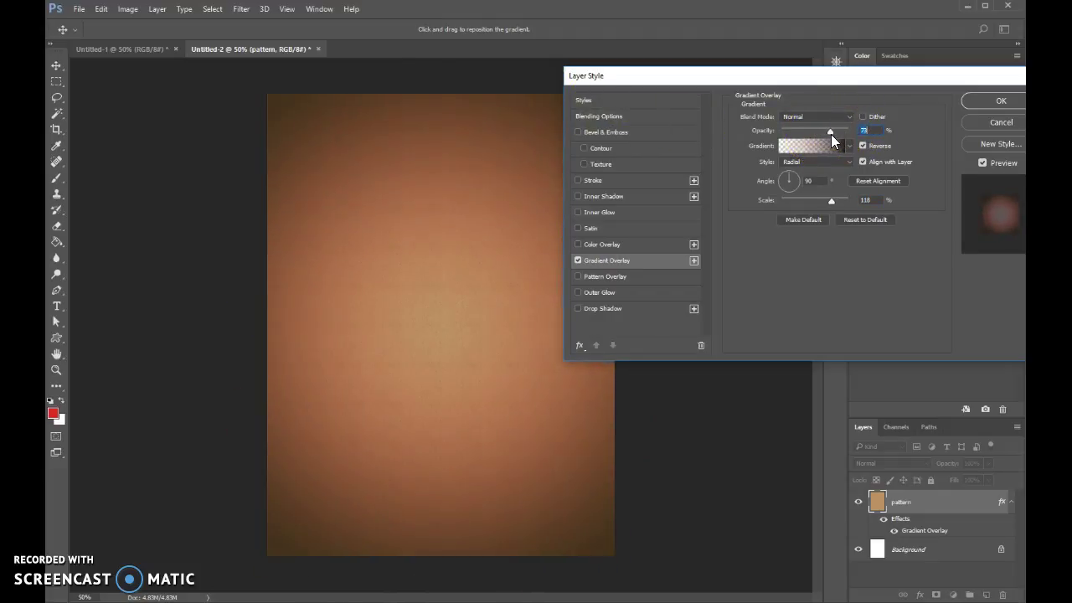
pyautogui.moveTo(777, 77); pyautogui.dragTo(829, 171)
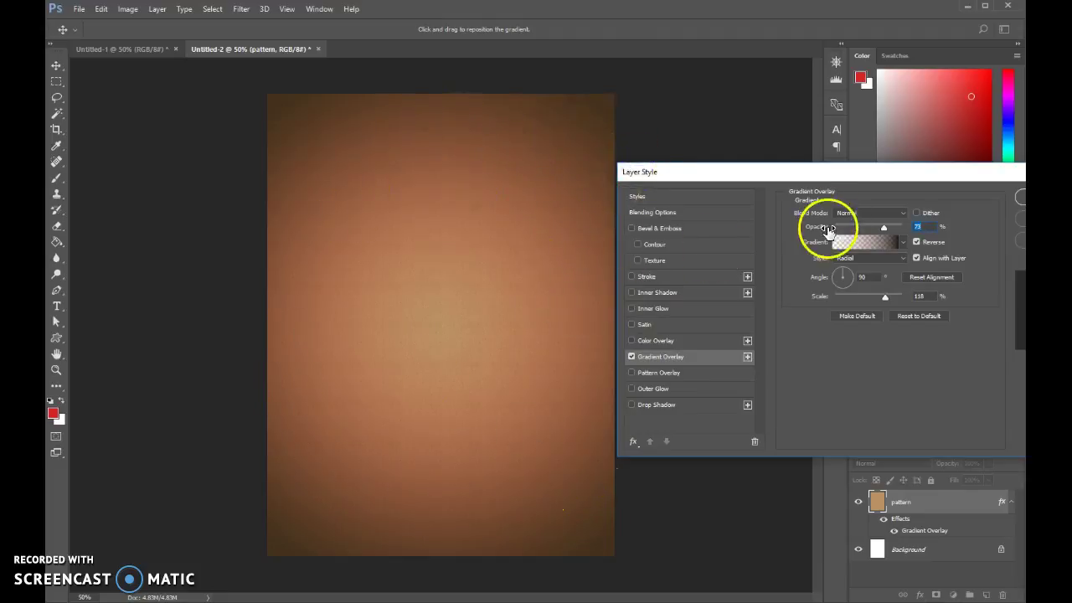
pyautogui.moveTo(836, 178); pyautogui.dragTo(729, 81)
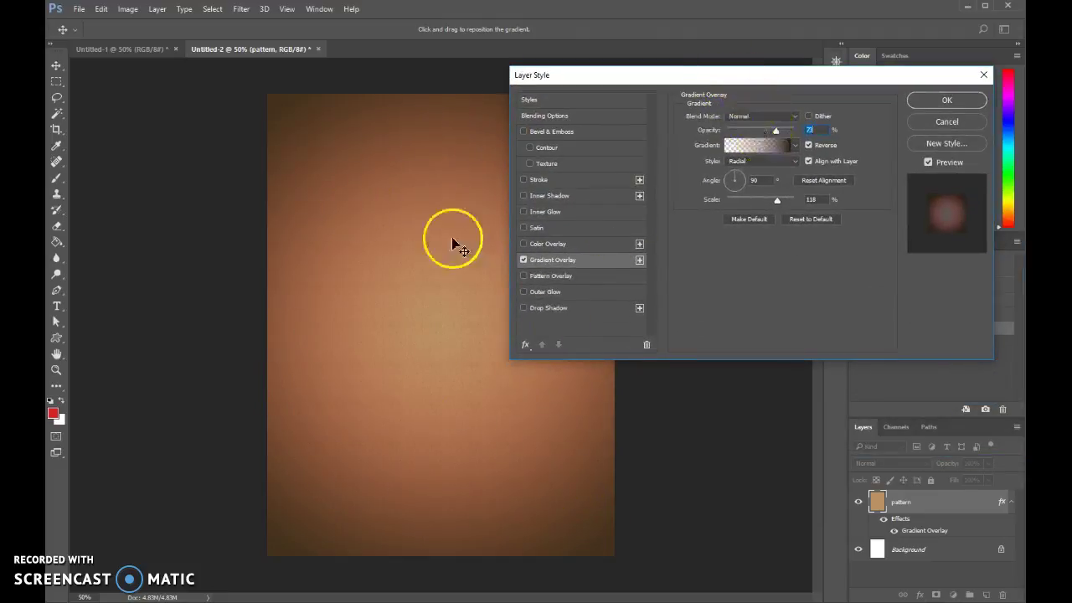
pyautogui.moveTo(803, 77); pyautogui.dragTo(838, 81)
pyautogui.moveTo(819, 201); pyautogui.dragTo(814, 205)
pyautogui.moveTo(819, 130); pyautogui.dragTo(815, 134)
pyautogui.moveTo(814, 200); pyautogui.dragTo(816, 201)
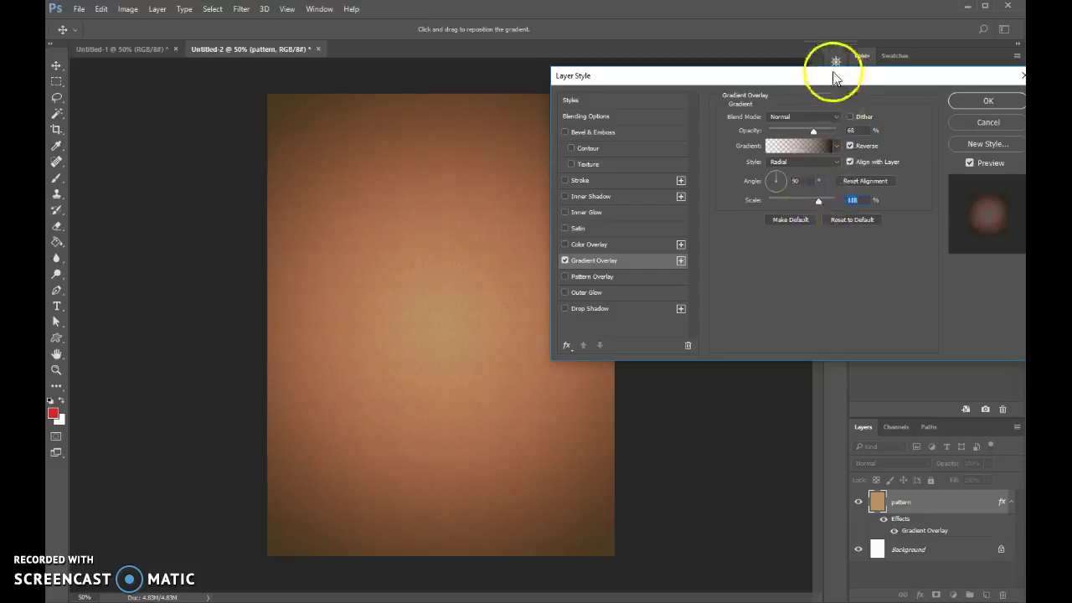
# Commit the brown radial Gradient Overlay vignette to the pattern layer
pyautogui.moveTo(837, 74); pyautogui.dragTo(765, 82)
pyautogui.click(916, 112)
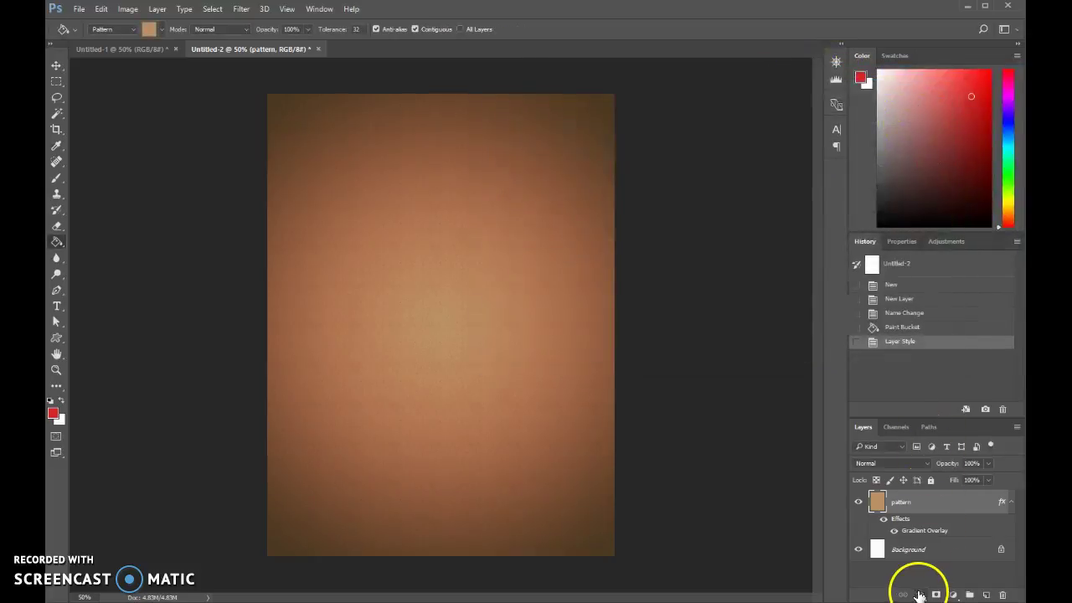